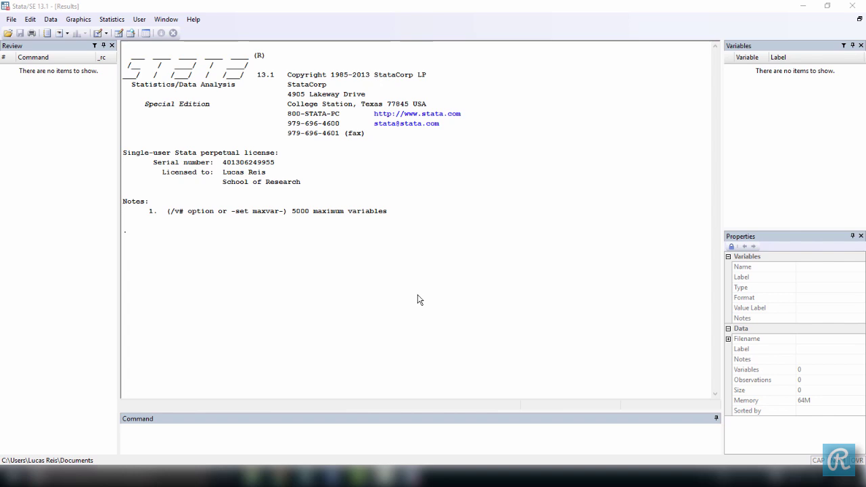
Open the Results window font settings and close them without changes.
{"action": "right_click", "coordinate": [417, 298]}
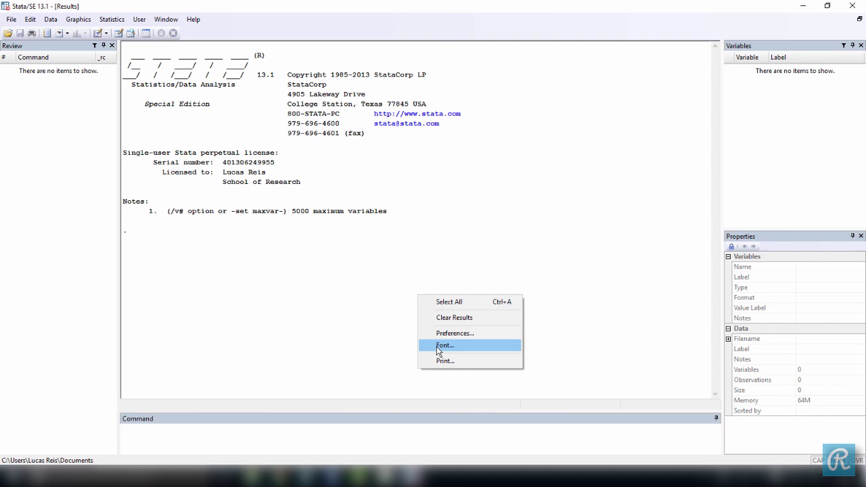
{"action": "left_click", "coordinate": [436, 346]}
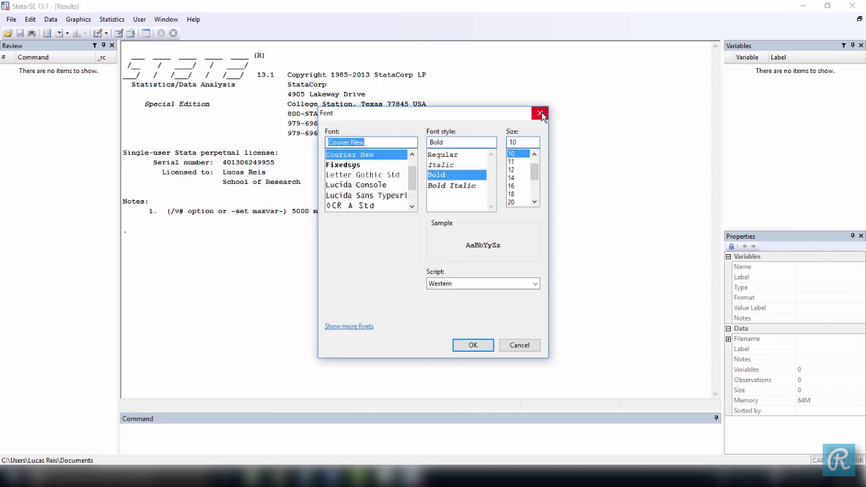
{"action": "left_click", "coordinate": [541, 115]}
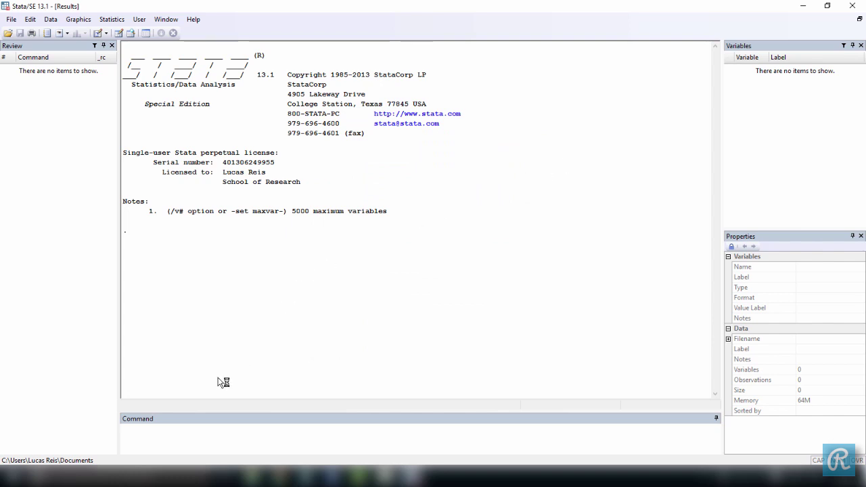
Dock the Properties panel beside the Variables list, then back under it, noting Observations is 0.
{"action": "left_click", "coordinate": [769, 236]}
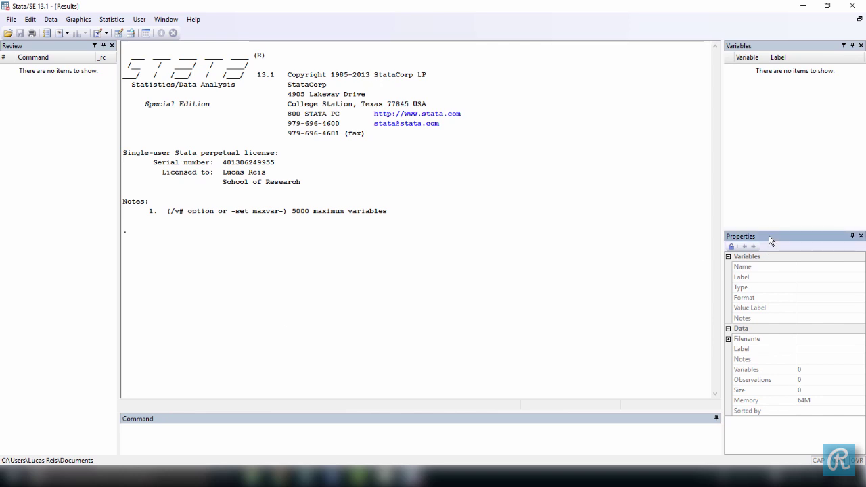
{"action": "left_click_drag", "start_coordinate": [769, 236], "coordinate": [438, 225]}
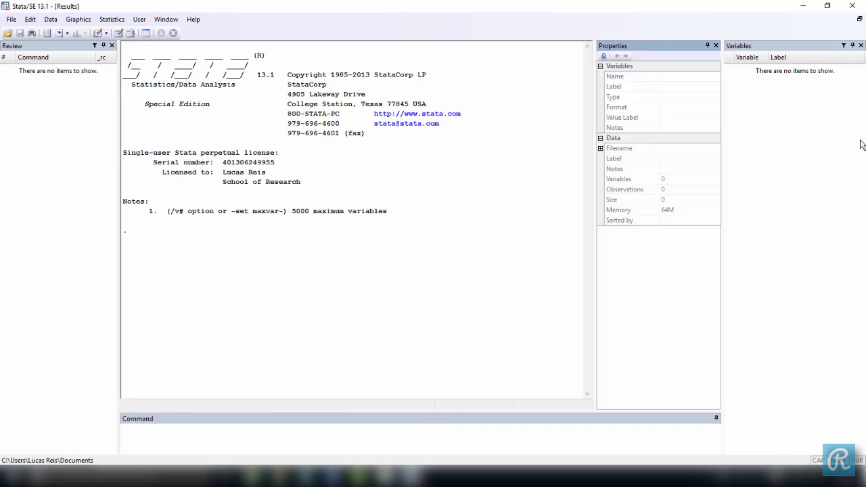
{"action": "left_click_drag", "start_coordinate": [669, 42], "coordinate": [792, 263]}
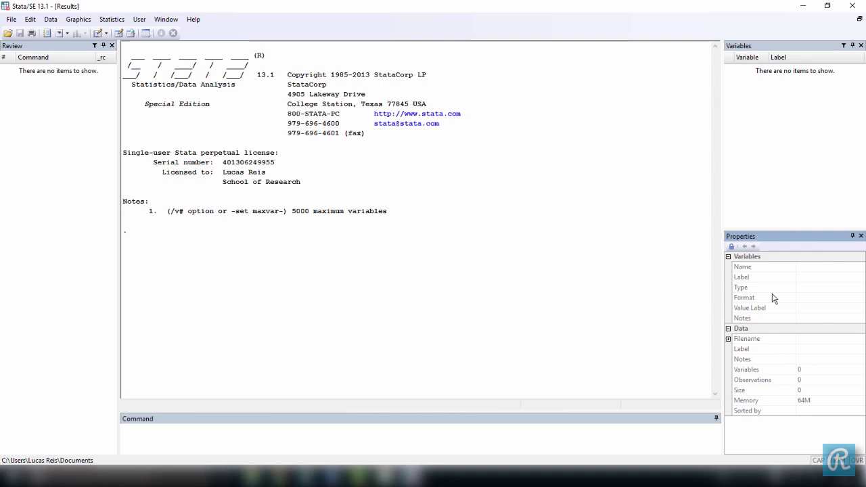
{"action": "left_click", "coordinate": [759, 380]}
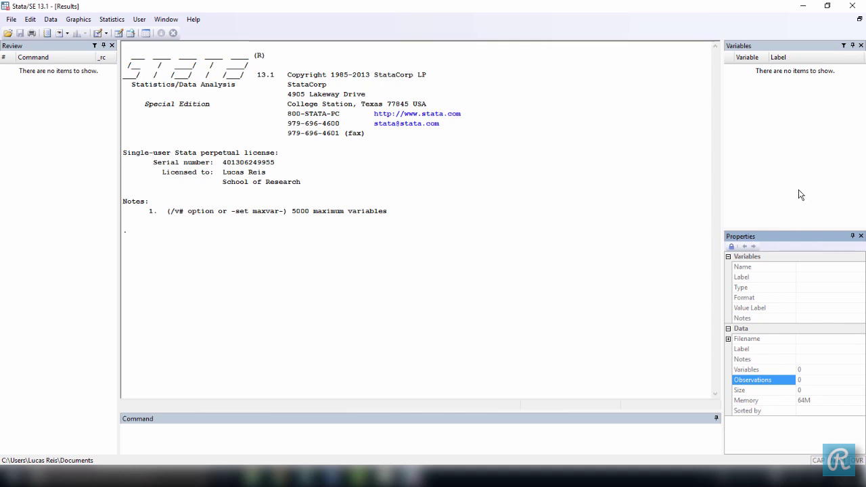
{"action": "left_click", "coordinate": [788, 165]}
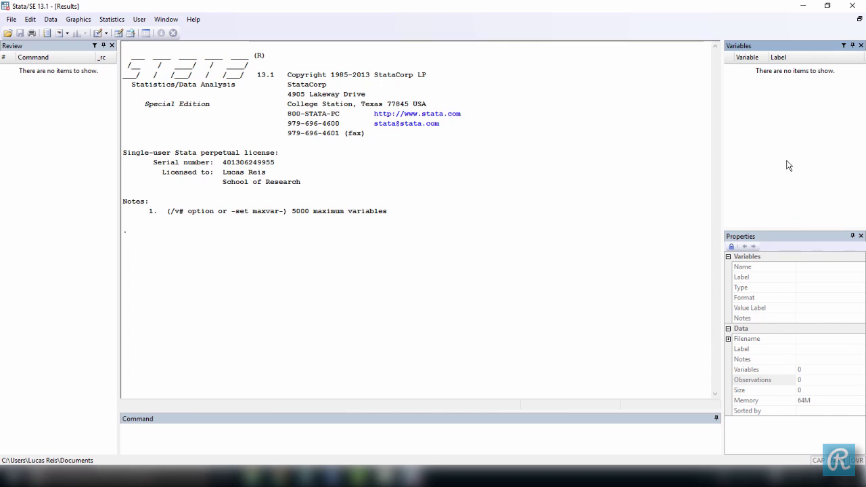
Run set obs 5 and confirm Observations shows 5 while Variables stays 0.
{"action": "left_click", "coordinate": [561, 436]}
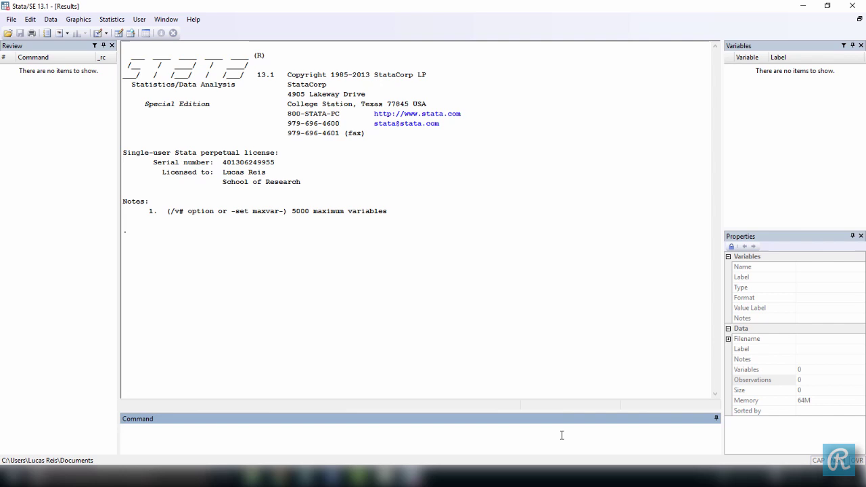
{"action": "type", "text": "set obs 5"}
{"action": "key", "text": "Return"}
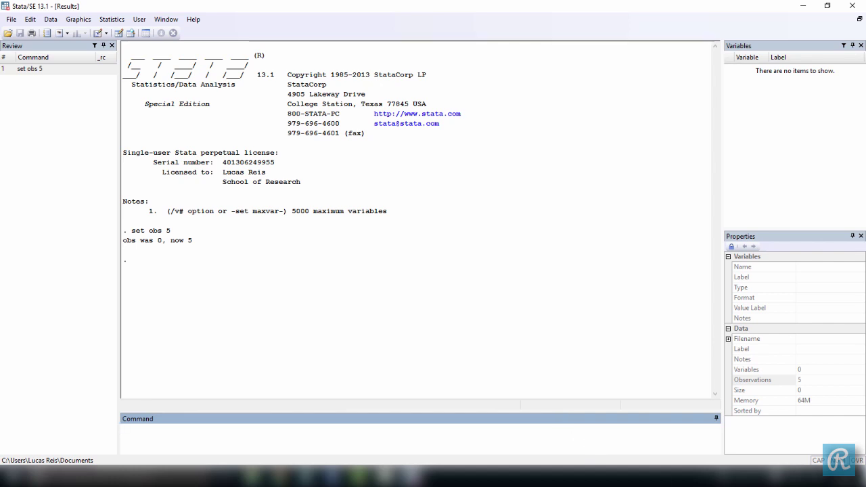
{"action": "left_click", "coordinate": [766, 380]}
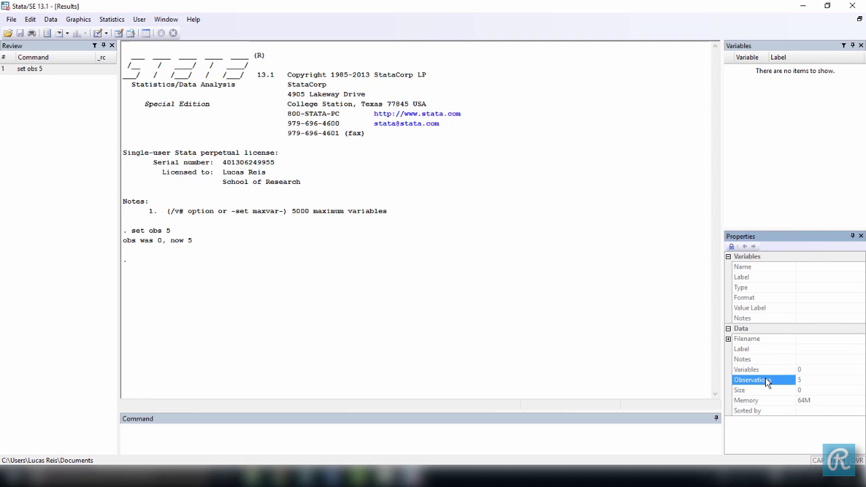
{"action": "left_click", "coordinate": [765, 372]}
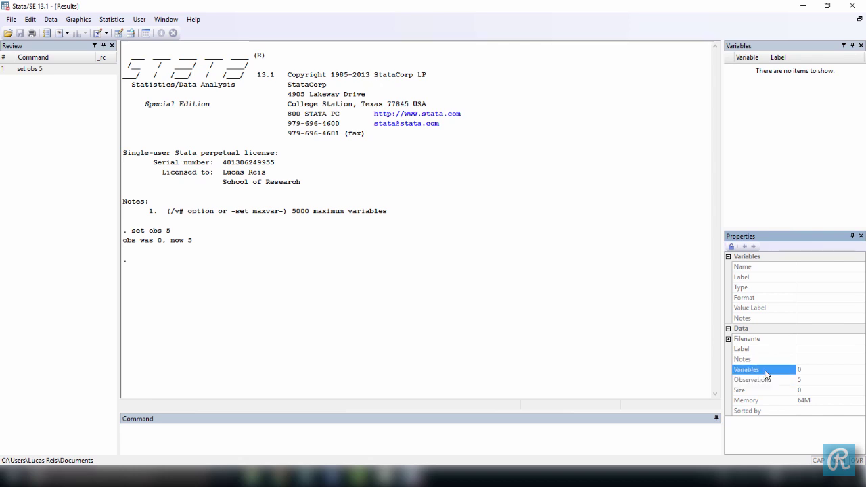
{"action": "left_click", "coordinate": [615, 338]}
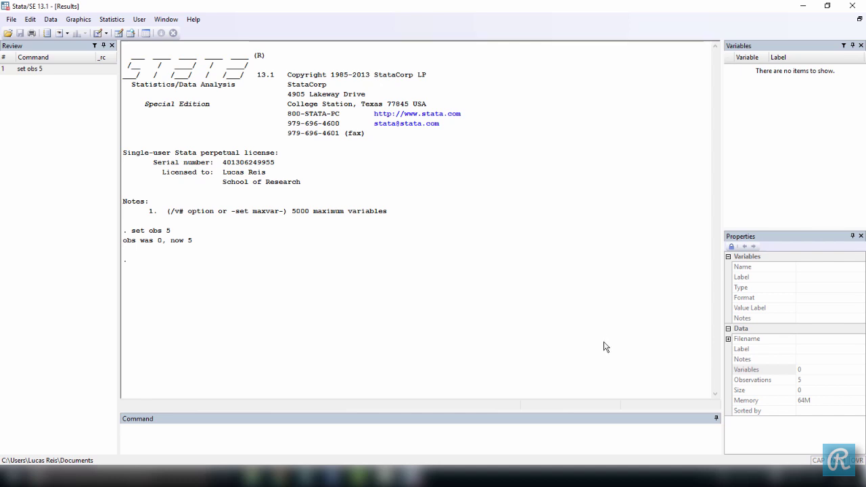
Run generate id = _n, then inspect the new id variable and its history entry.
{"action": "left_click", "coordinate": [489, 442]}
{"action": "type", "text": "generate"}
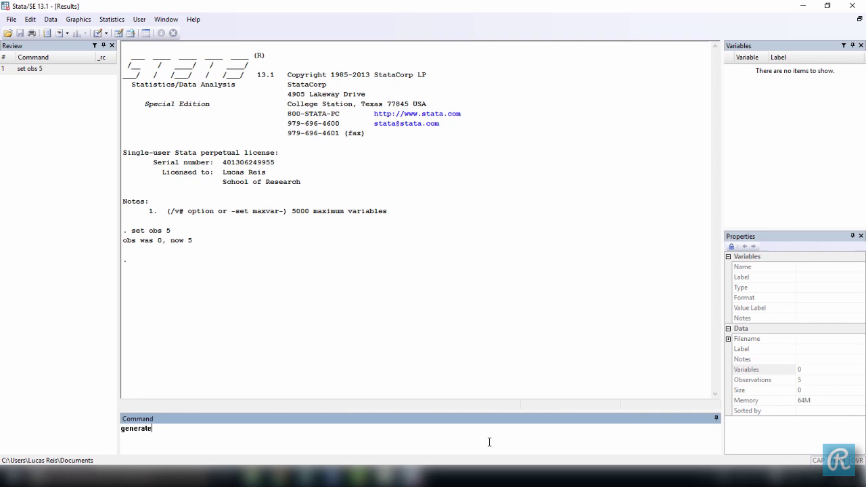
{"action": "key", "text": "BackSpace"}
{"action": "key", "text": "BackSpace"}
{"action": "key", "text": "BackSpace"}
{"action": "key", "text": "BackSpace"}
{"action": "key", "text": "BackSpace"}
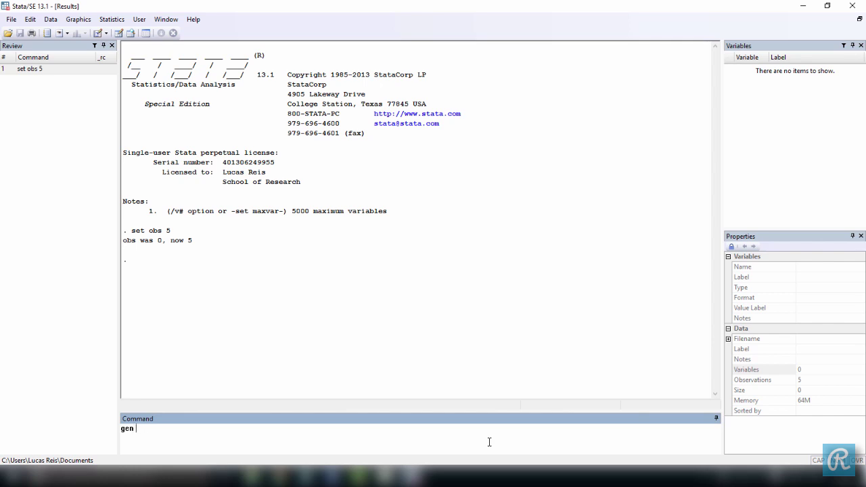
{"action": "type", "text": "erate id = _n"}
{"action": "key", "text": "Return"}
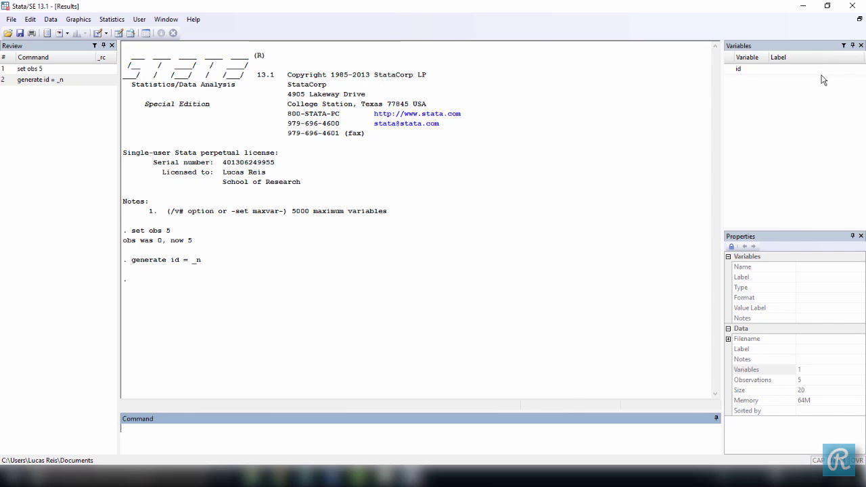
{"action": "left_click", "coordinate": [774, 70]}
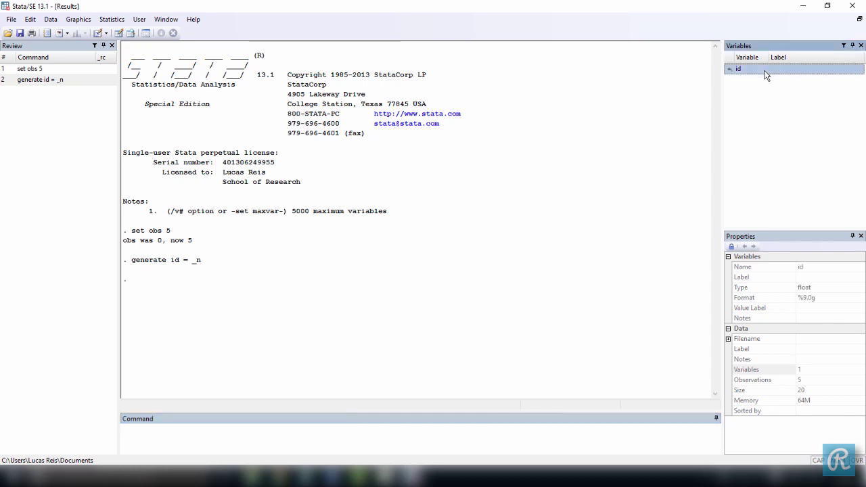
{"action": "left_click", "coordinate": [65, 121]}
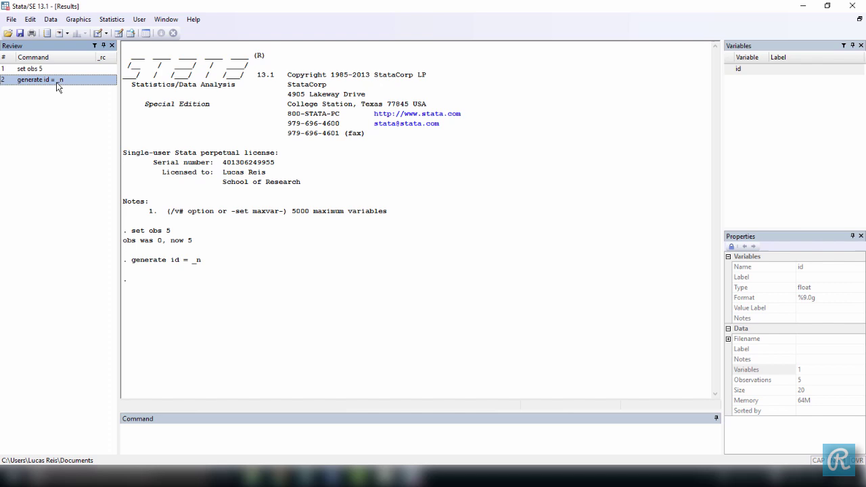
Clear the Command box and rerun generate id = _n from Review, getting 'id already defined' r(110).
{"action": "left_click", "coordinate": [57, 81]}
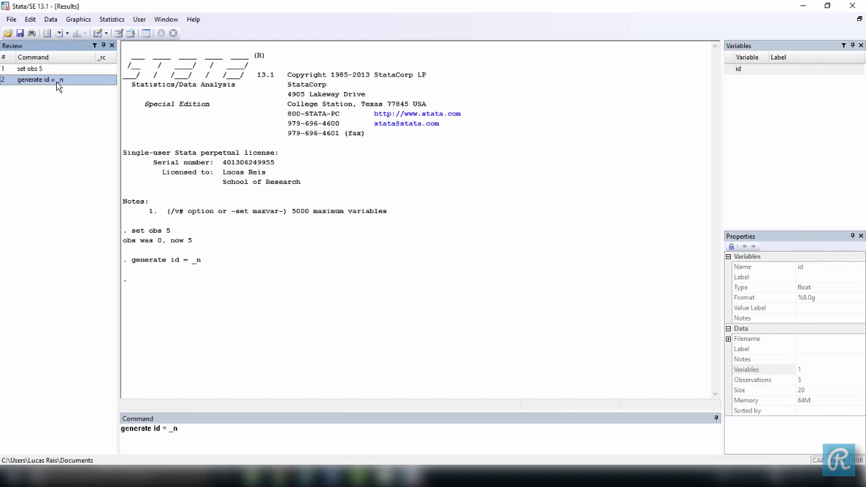
{"action": "left_click", "coordinate": [199, 415]}
{"action": "key", "text": "BackSpace"}
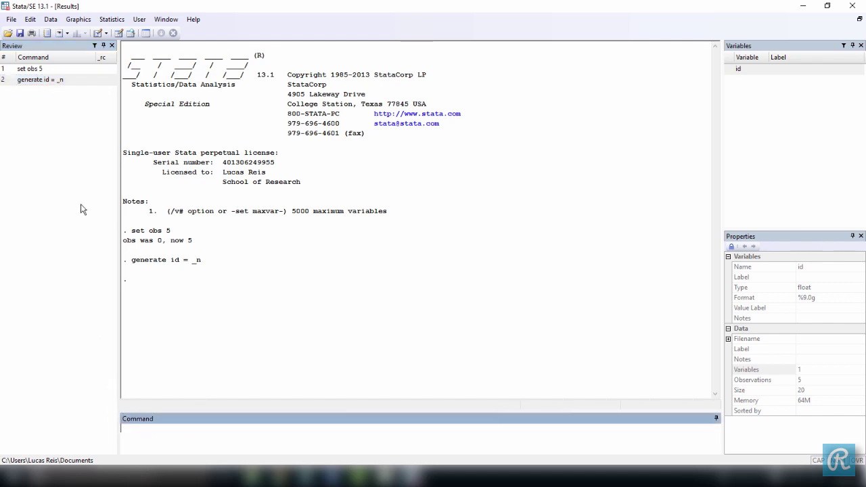
{"action": "double_click", "coordinate": [73, 82]}
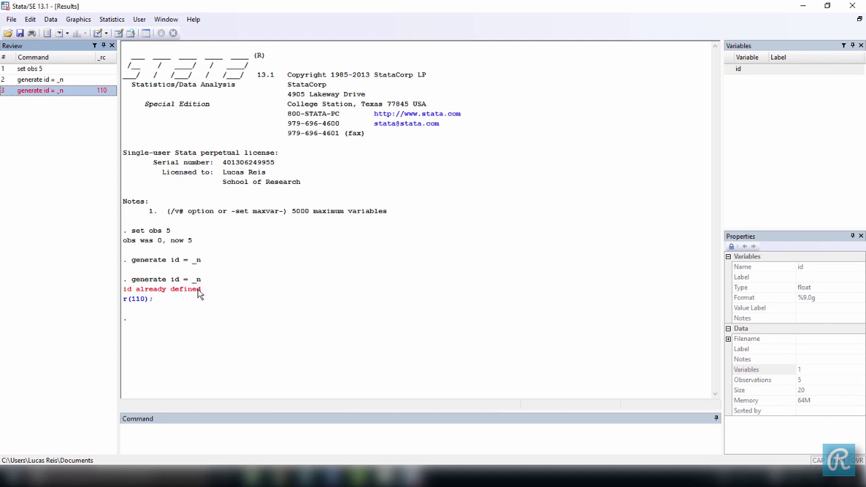
Run generate var = id*2, then inspect the id and var variable properties.
{"action": "left_click", "coordinate": [284, 436]}
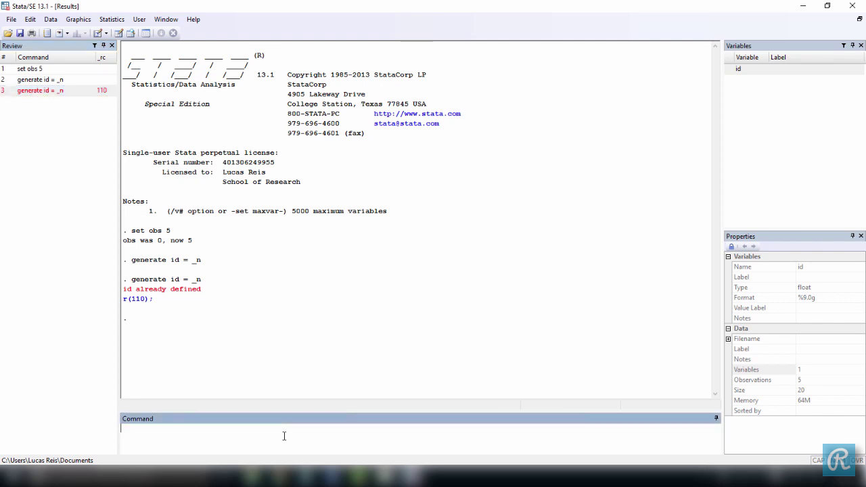
{"action": "type", "text": "generate var = id*"}
{"action": "type", "text": "2"}
{"action": "key", "text": "Return"}
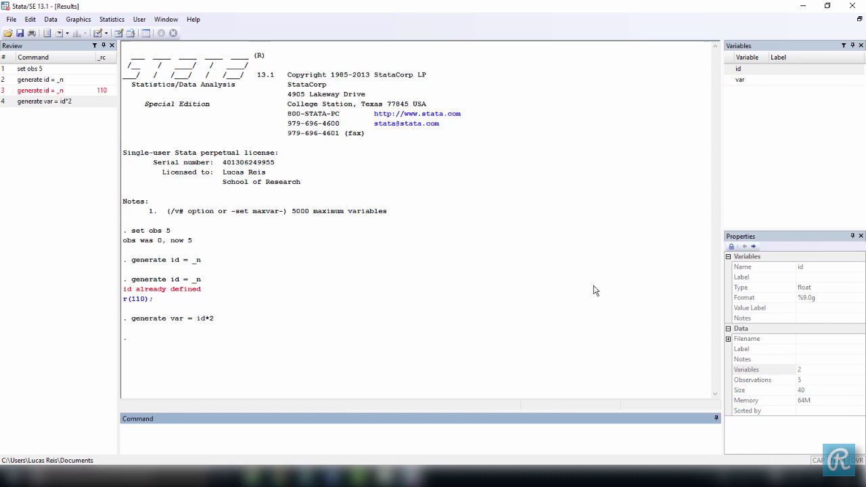
{"action": "left_click", "coordinate": [771, 68]}
{"action": "left_click", "coordinate": [774, 80]}
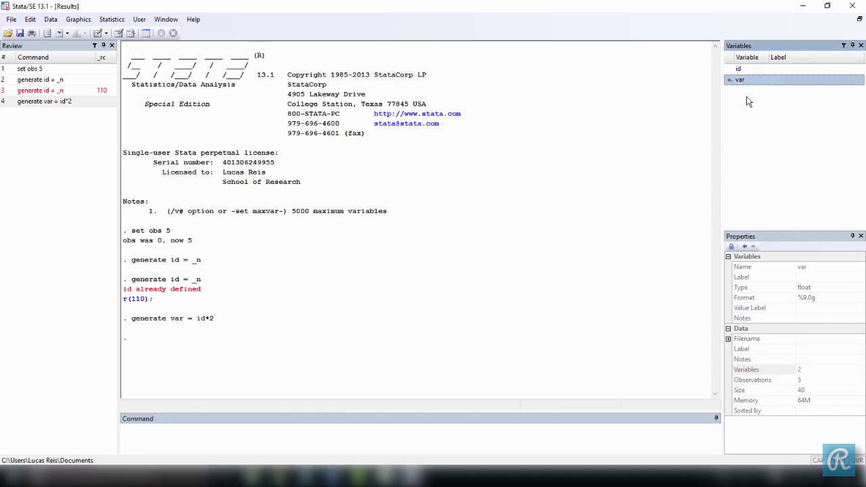
{"action": "left_click", "coordinate": [578, 238]}
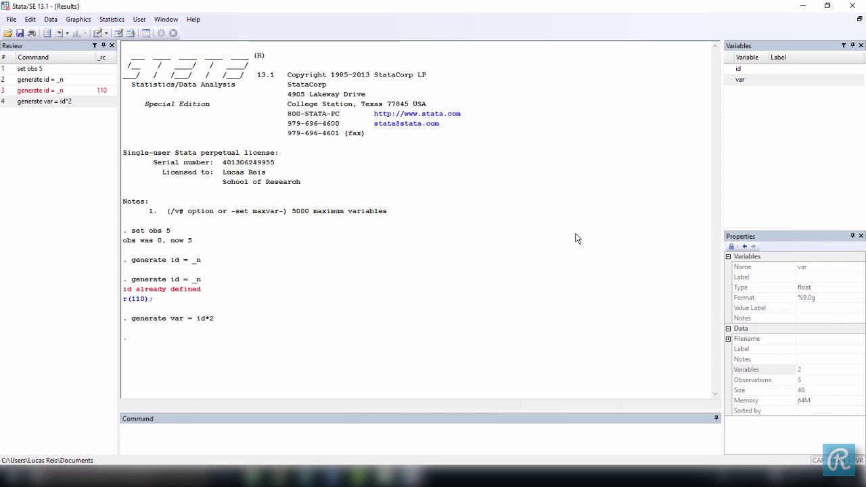
Run list to print id 1–5 with var 2, 4, 6, 8, 10 in Results.
{"action": "left_click", "coordinate": [522, 443]}
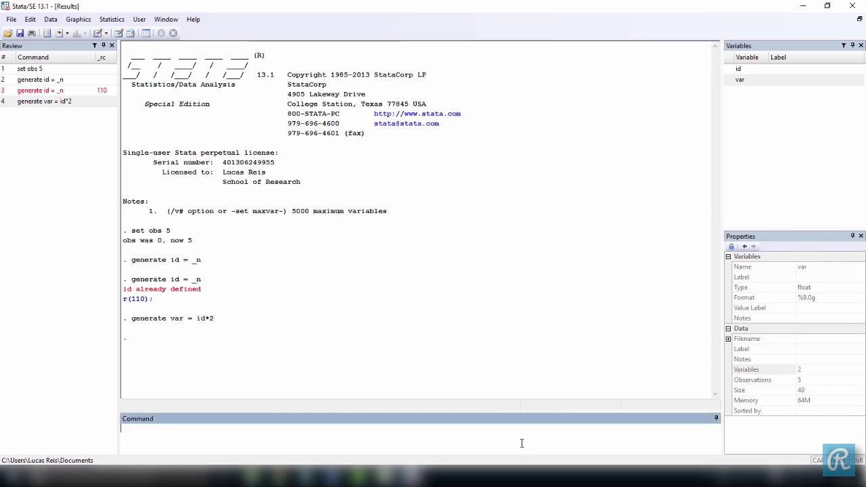
{"action": "type", "text": "list"}
{"action": "key", "text": "Return"}
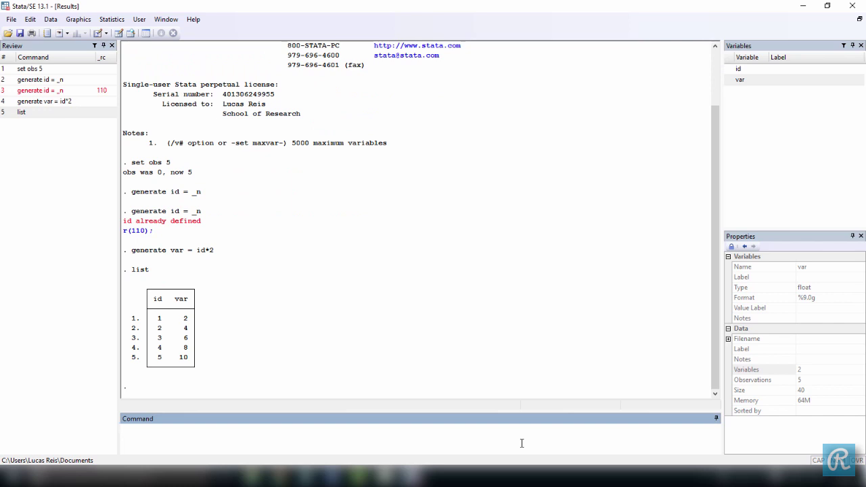
{"action": "left_click", "coordinate": [149, 309]}
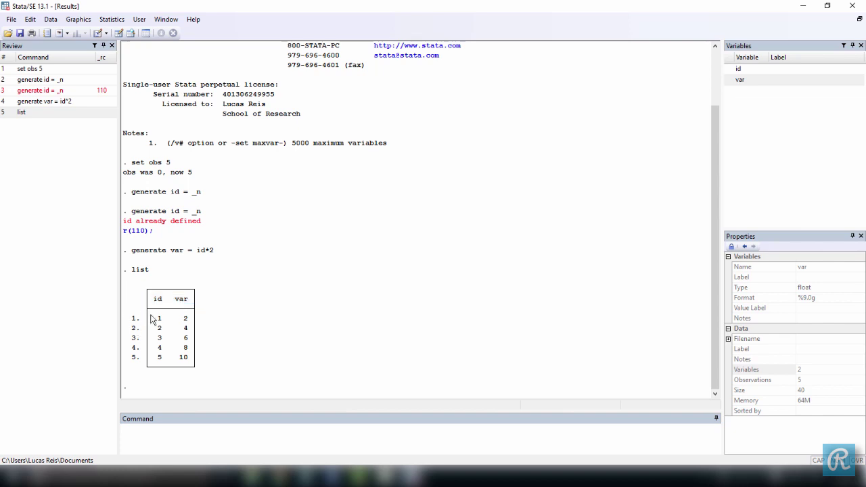
{"action": "left_click_drag", "start_coordinate": [151, 318], "coordinate": [192, 370]}
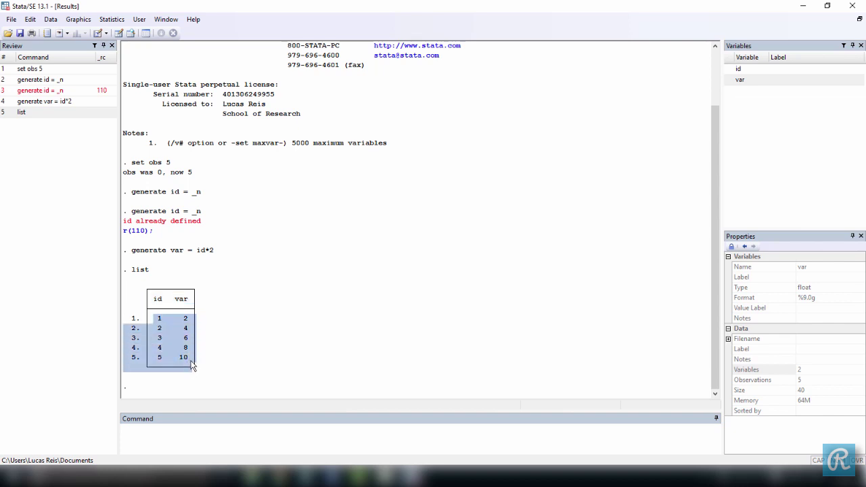
{"action": "left_click", "coordinate": [192, 367]}
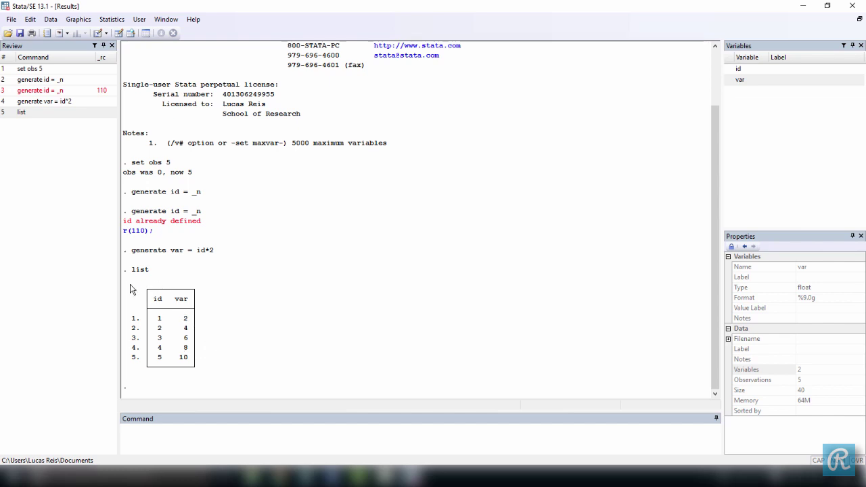
Copy the listed id/var table with its header and paste it into the untitled Notepad document.
{"action": "left_click_drag", "start_coordinate": [126, 289], "coordinate": [195, 377]}
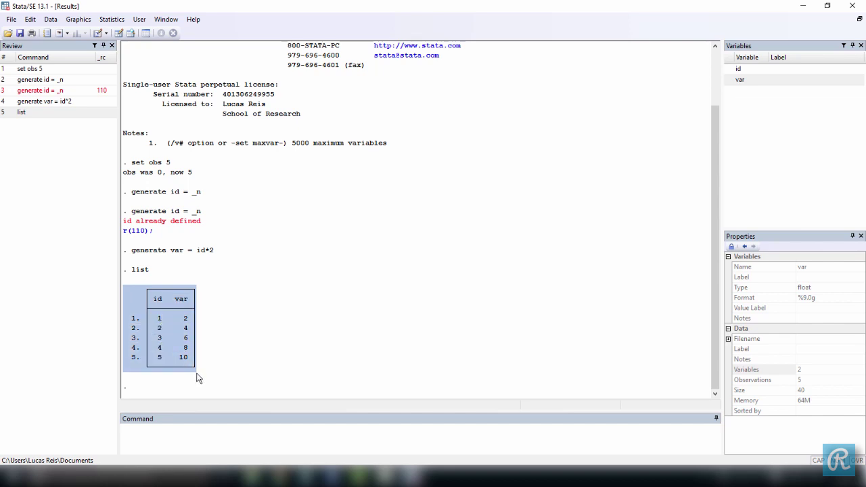
{"action": "right_click", "coordinate": [174, 344]}
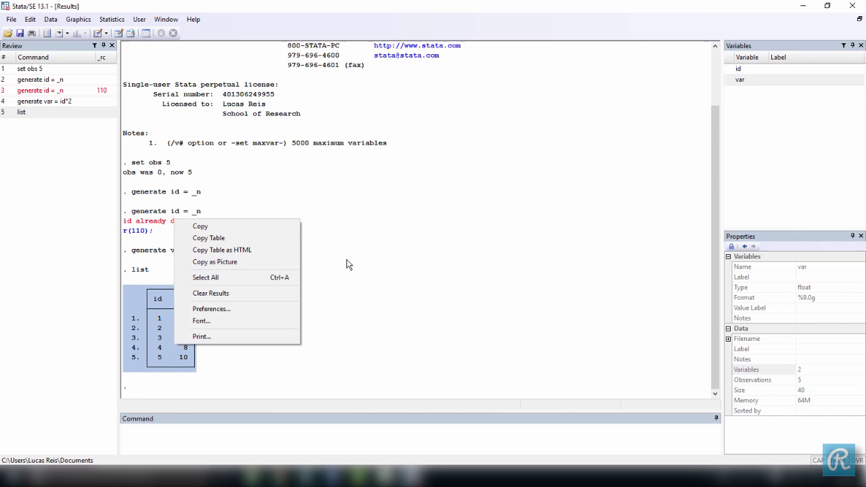
{"action": "left_click", "coordinate": [269, 230]}
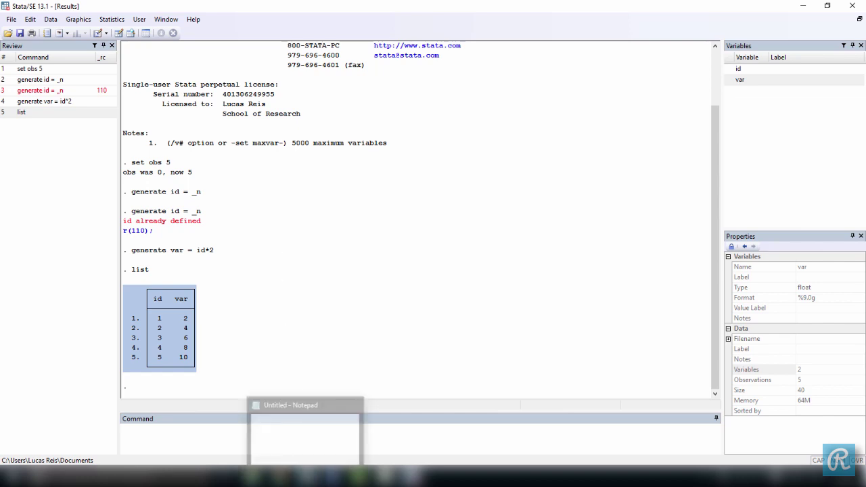
{"action": "left_click", "coordinate": [308, 476]}
{"action": "key", "text": "ctrl+v"}
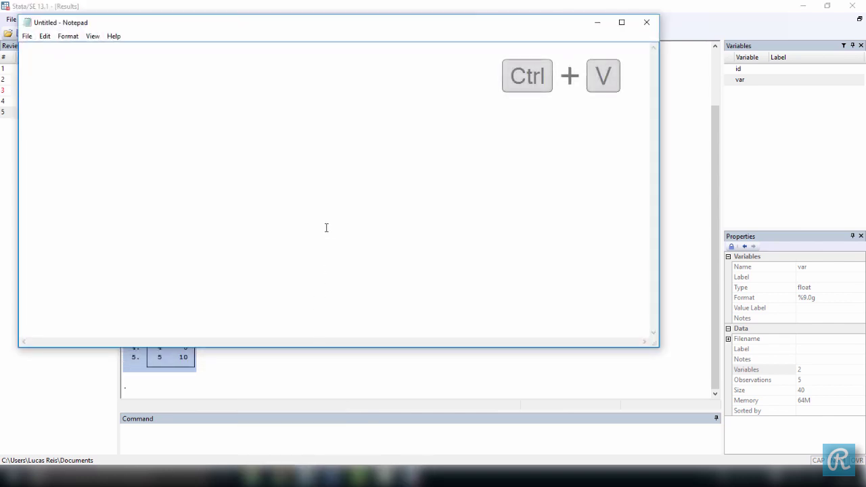
{"action": "key", "text": "ctrl+v"}
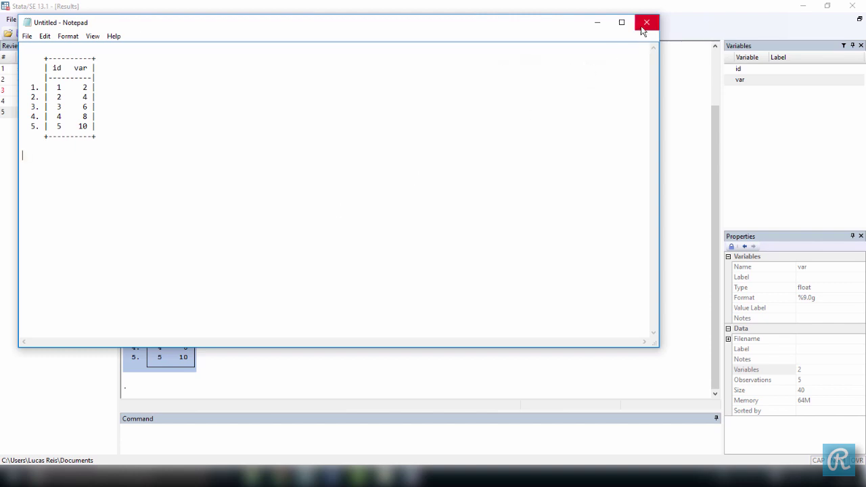
Close Notepad, then recall set obs 5, generate id, generate var and list from Review in turn.
{"action": "left_click", "coordinate": [599, 26]}
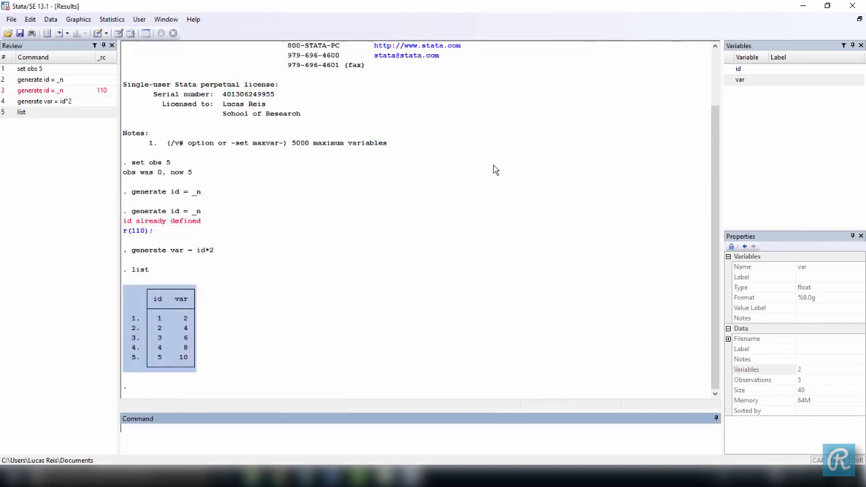
{"action": "left_click", "coordinate": [397, 256]}
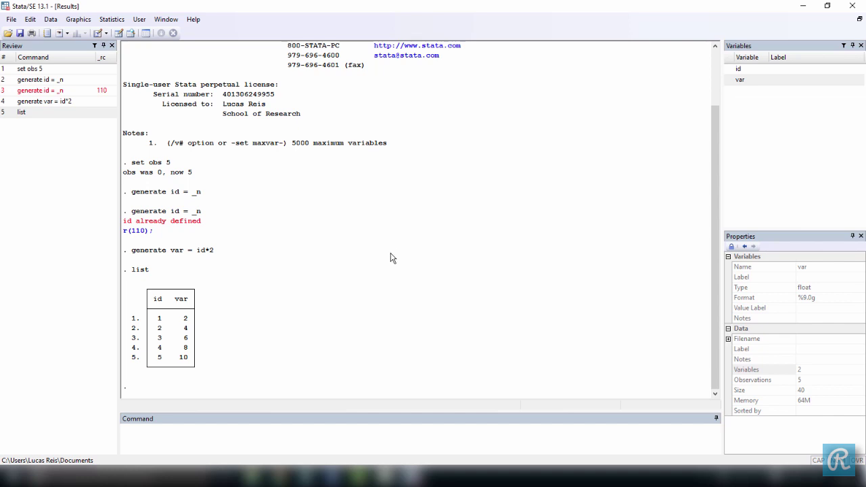
{"action": "left_click", "coordinate": [69, 70]}
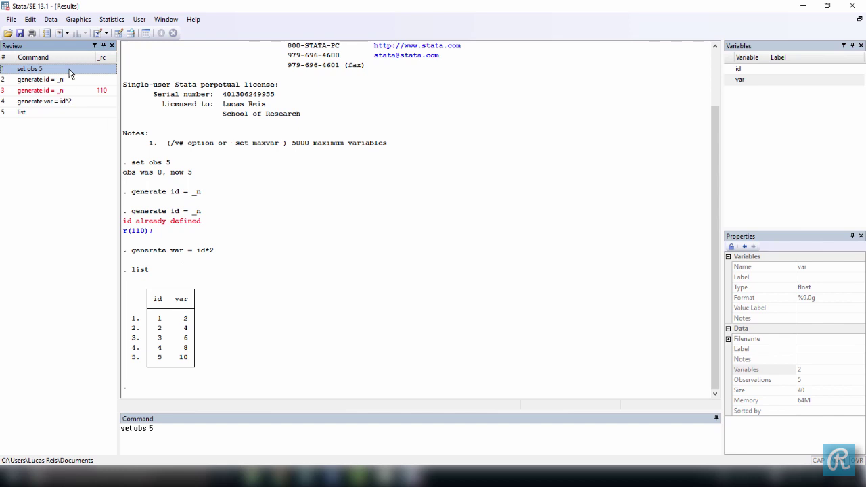
{"action": "left_click", "coordinate": [71, 80]}
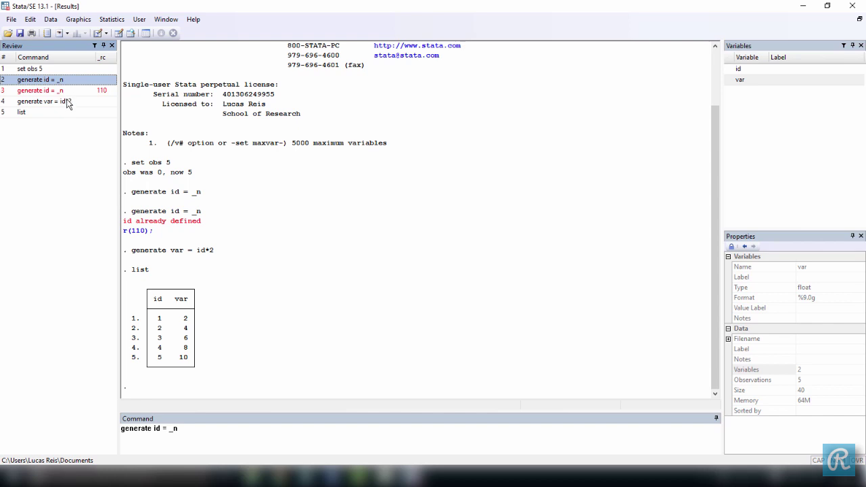
{"action": "left_click", "coordinate": [68, 103]}
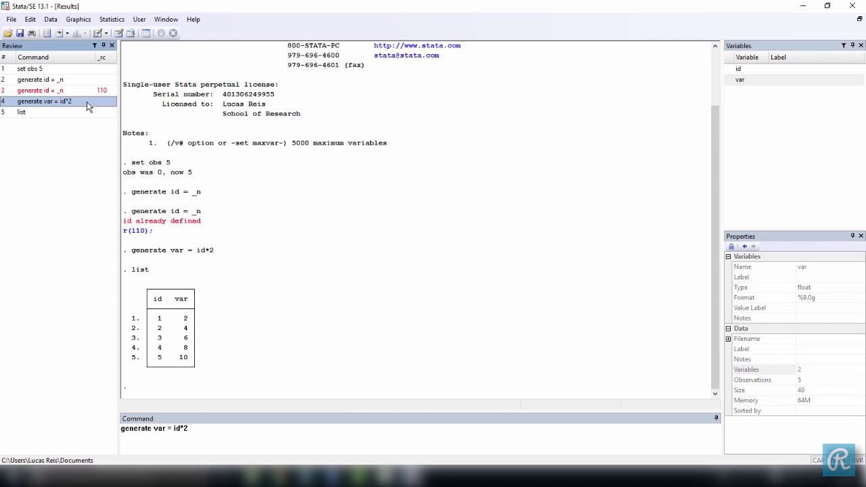
{"action": "left_click", "coordinate": [87, 113]}
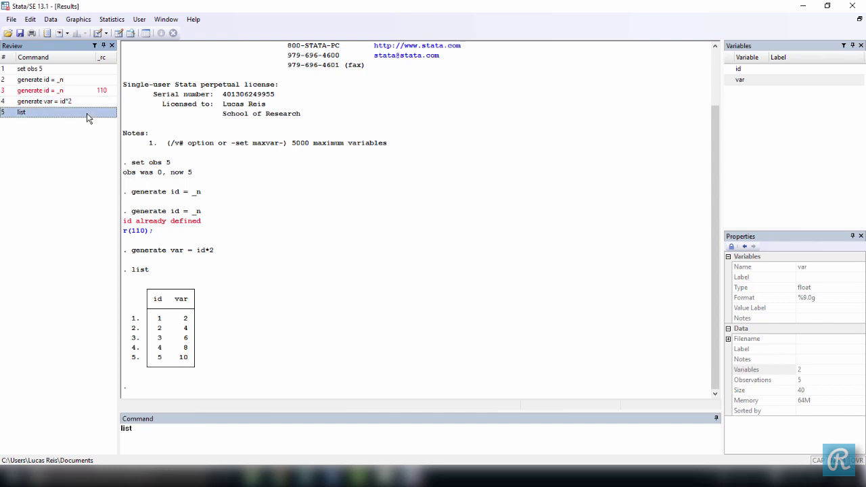